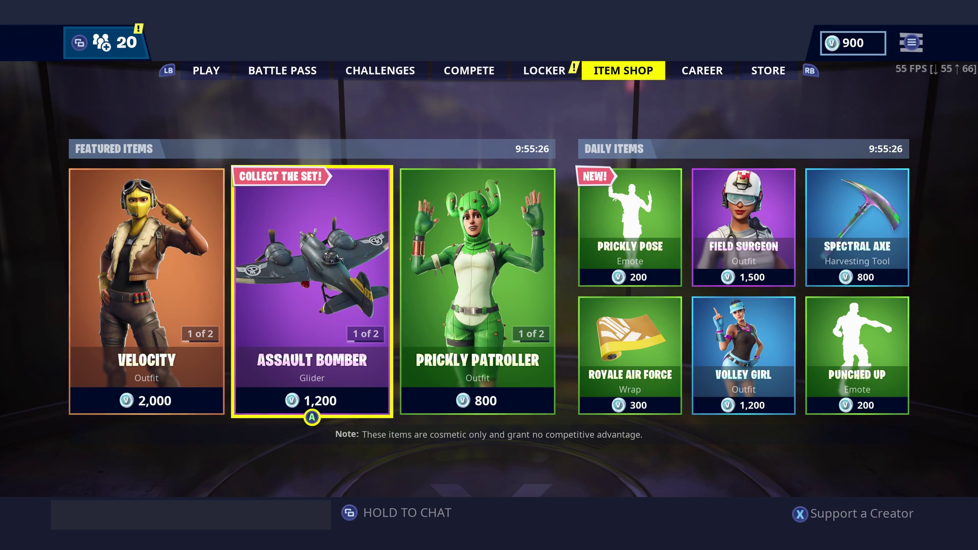
- Open the Prickly Pose emote's gift recipient list, then back out to the item shop grid
left_click(631, 356)
key("Up")
key("Return")
key("Down")
key("Return")
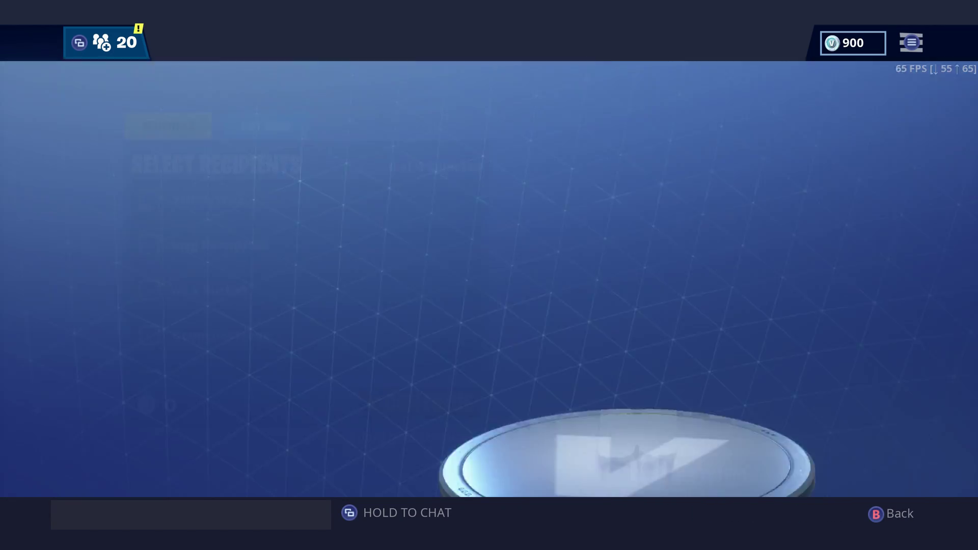
key("Down")
key("Down")
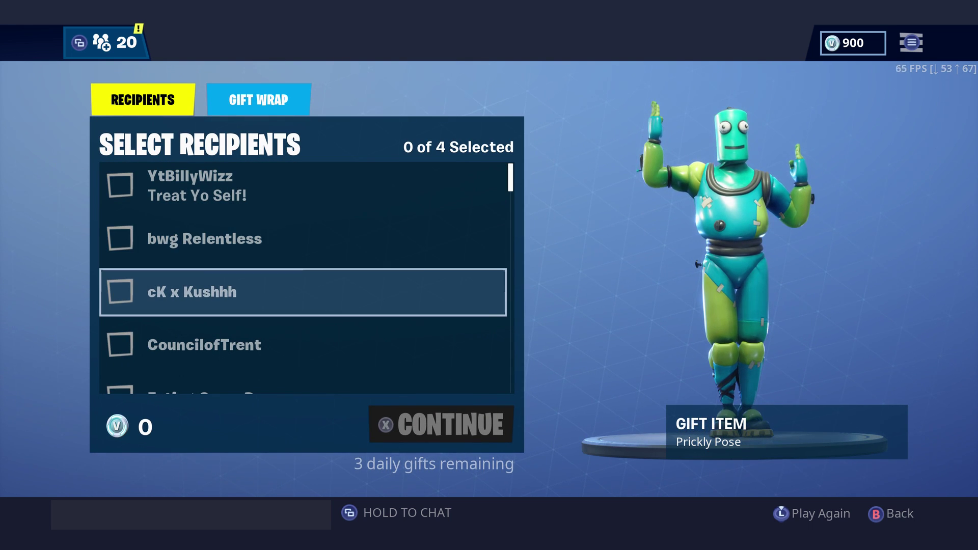
key("Escape")
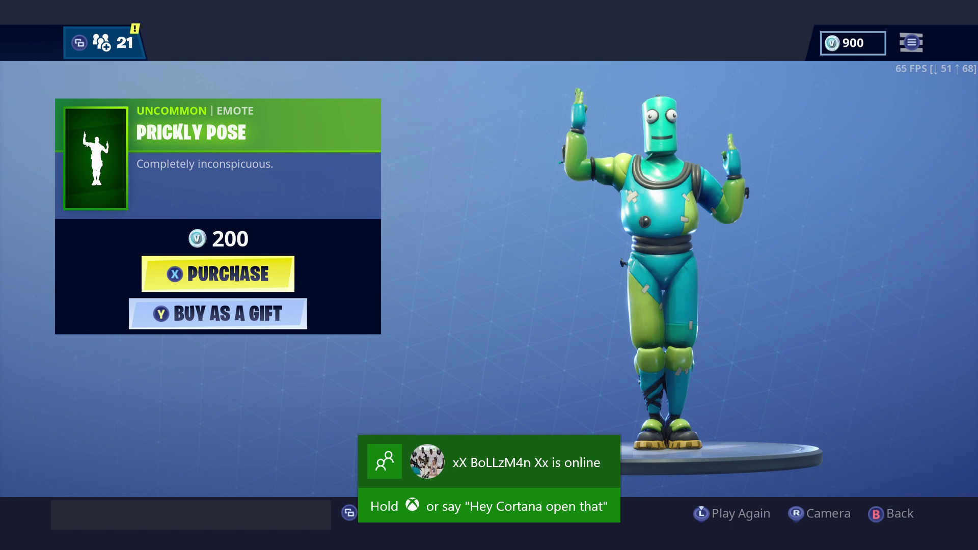
key("Escape")
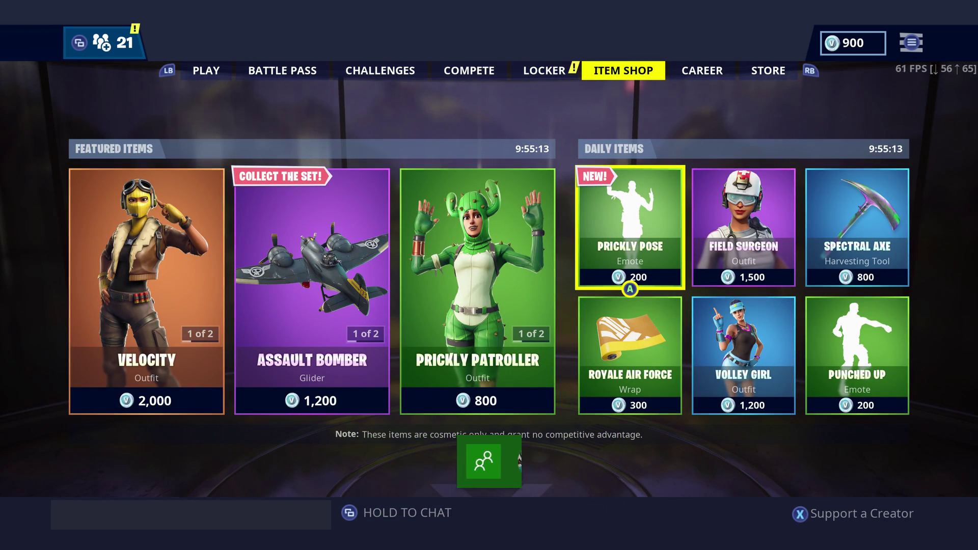
- Browse the Field Surgeon, Volley Girl and Royale Air Force items, then bring up the Xbox guide
key("Right")
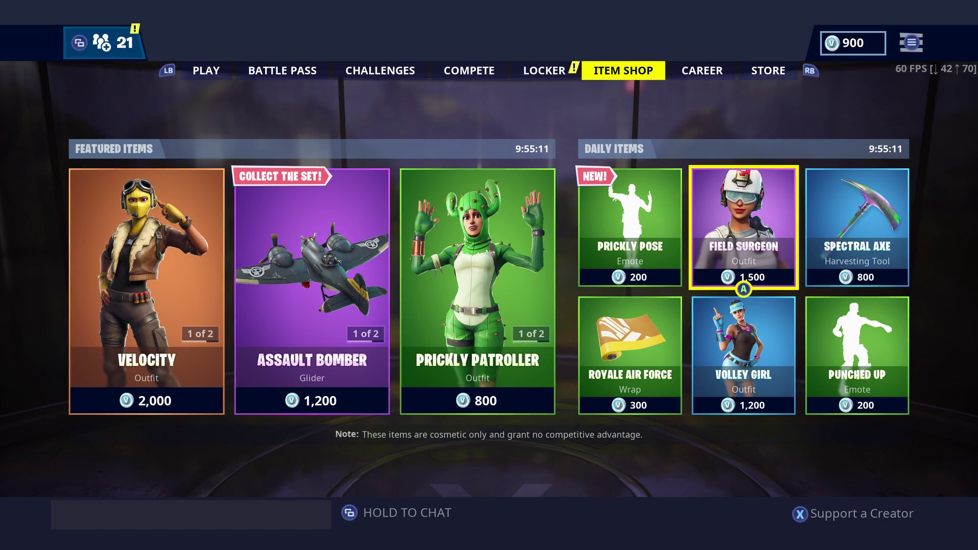
key("Down")
key("Left")
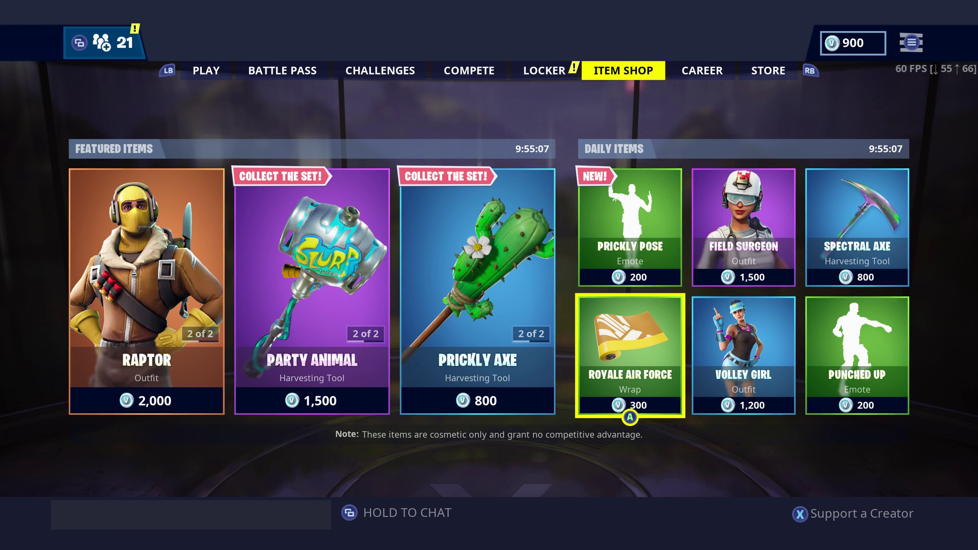
key("super")
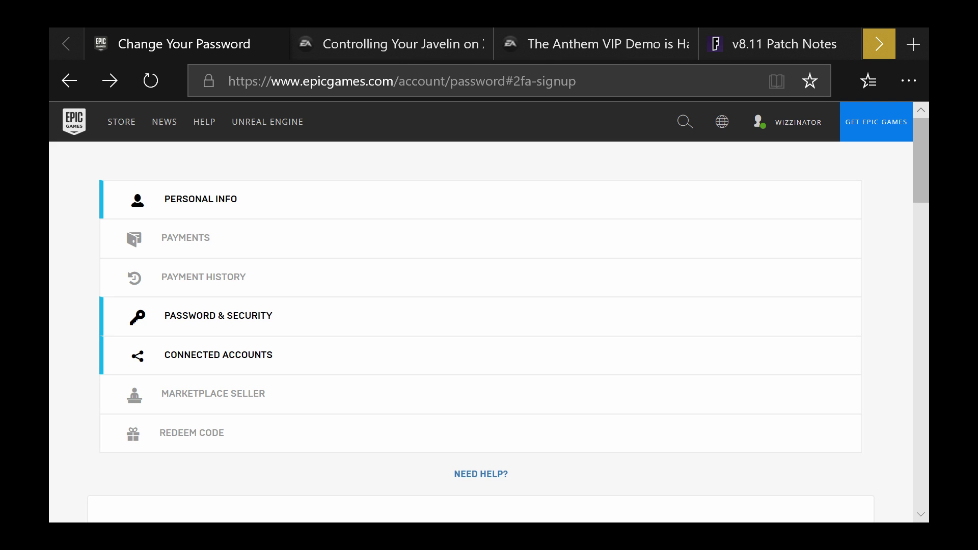
- Scroll past the Change Your Password form to the Two-Factor Authentication section with the authenticator app enabled
scroll(489, 312, "down", 6)
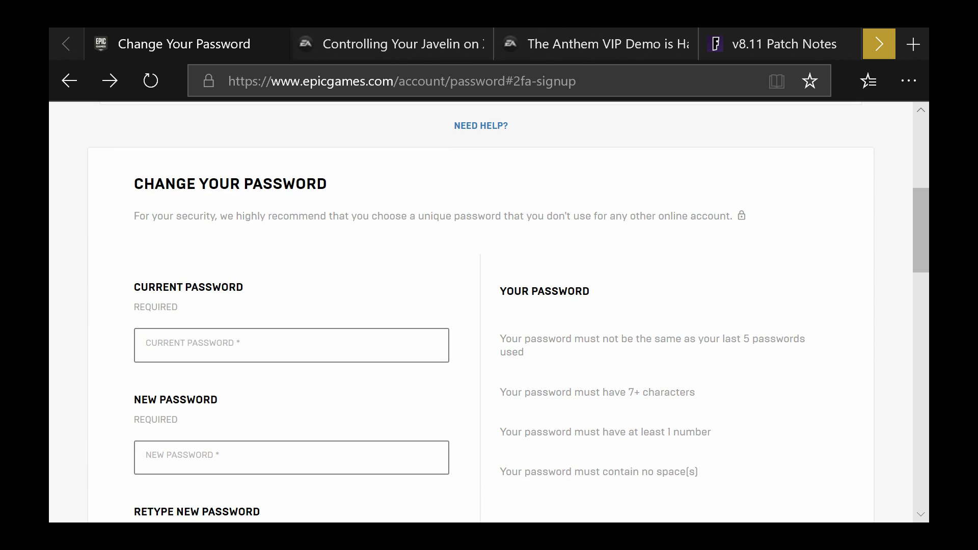
scroll(489, 312, "up", 6)
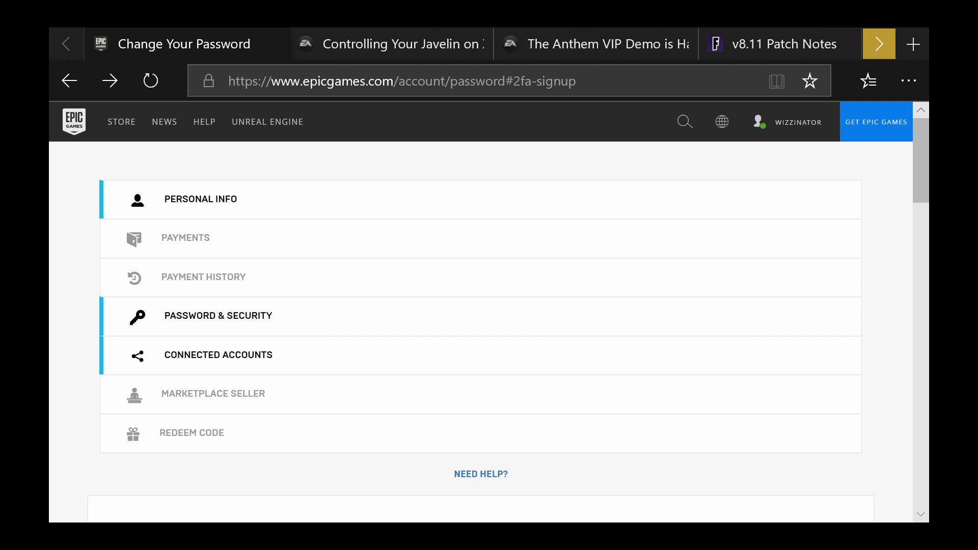
scroll(489, 312, "down", 10)
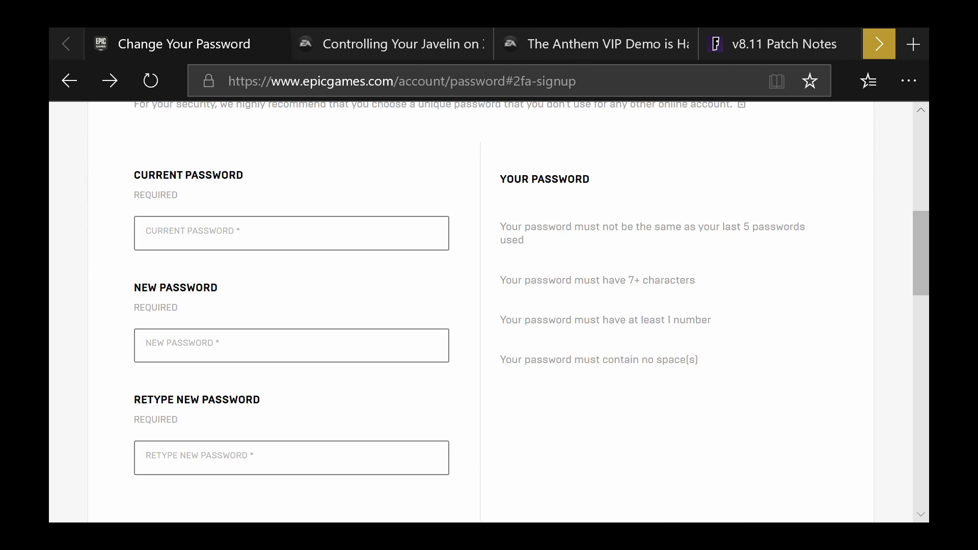
key("Return")
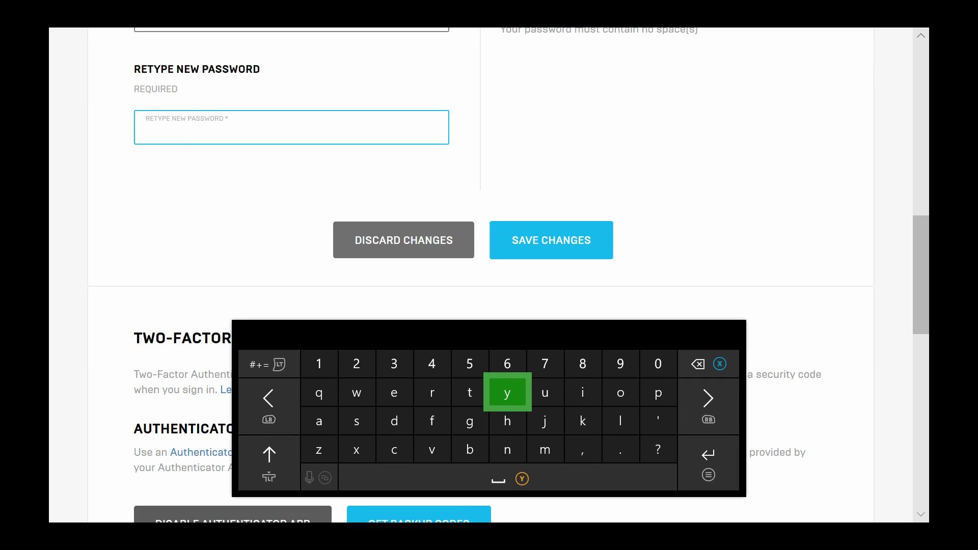
key("Escape")
scroll(438, 207, "down", 5)
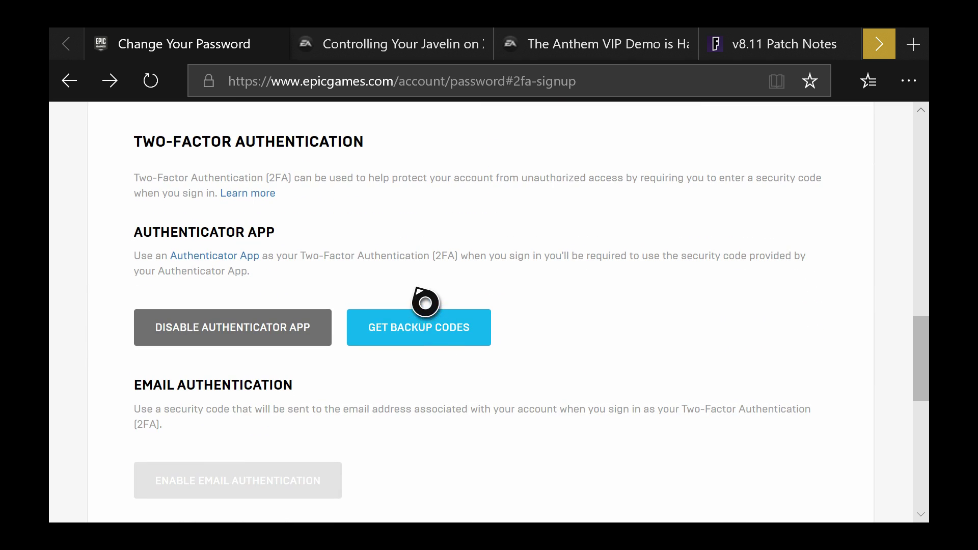
scroll(380, 214, "up", 2)
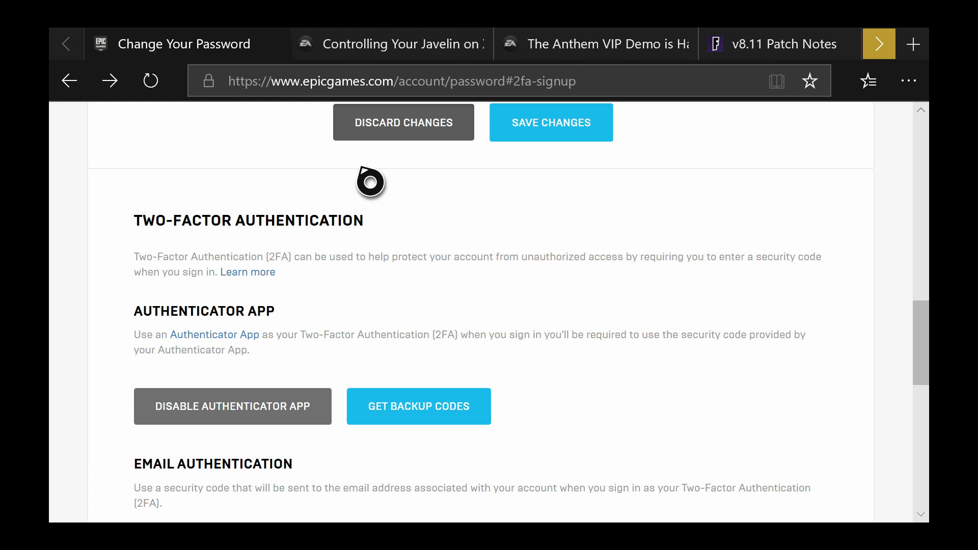
scroll(370, 182, "down", 4)
scroll(371, 179, "up", 4)
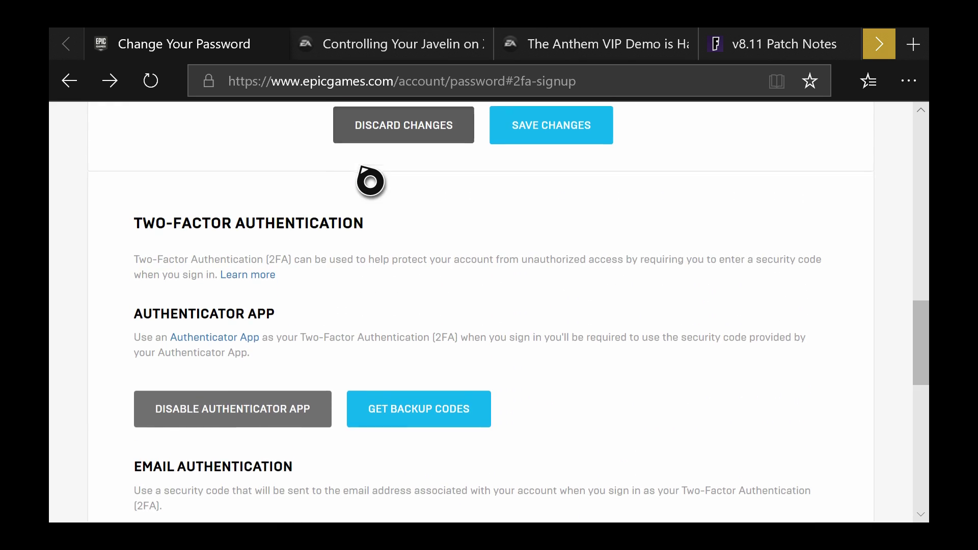
scroll(371, 180, "down", 2)
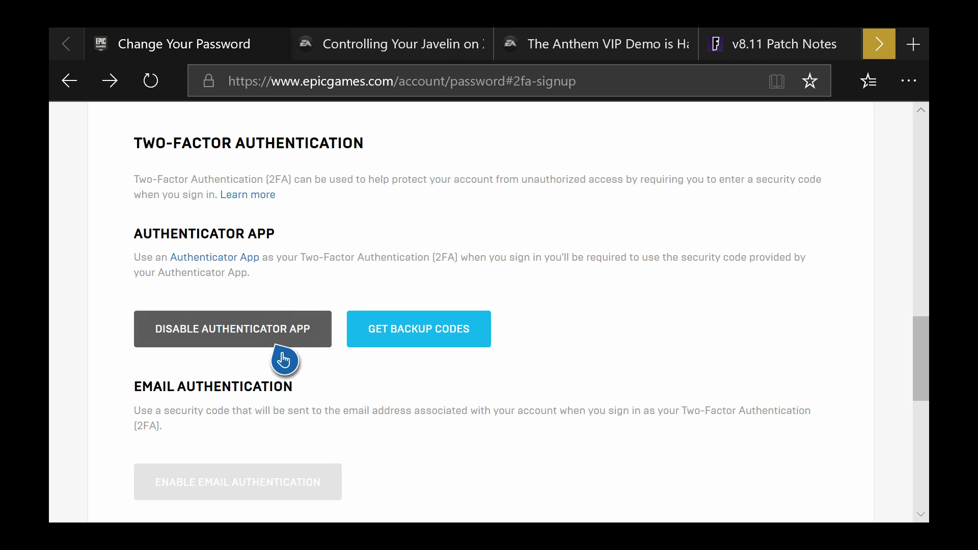
scroll(283, 316, "up", 2)
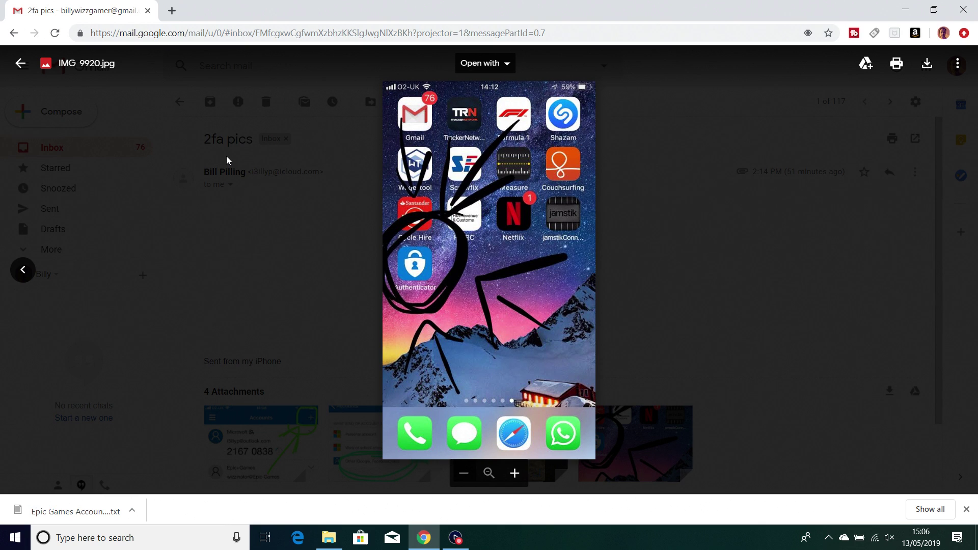
- Close the image viewer and view the 2fa pics email's first attachment, the Authenticator accounts list
left_click(21, 66)
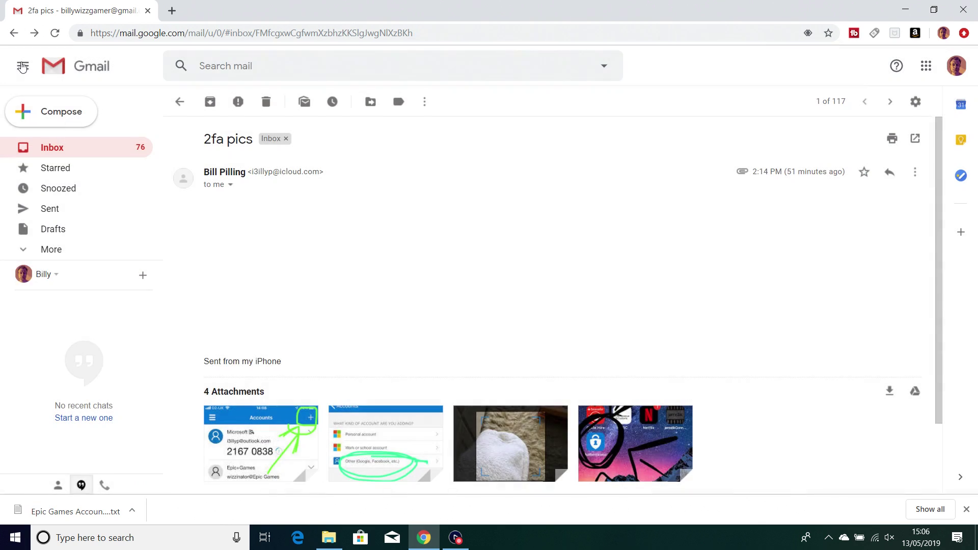
left_click(266, 433)
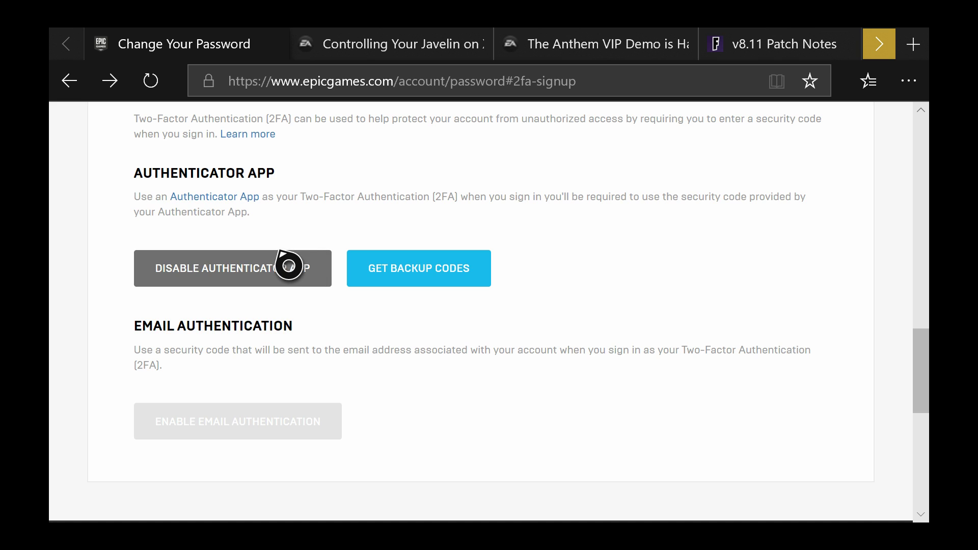
left_click(287, 285)
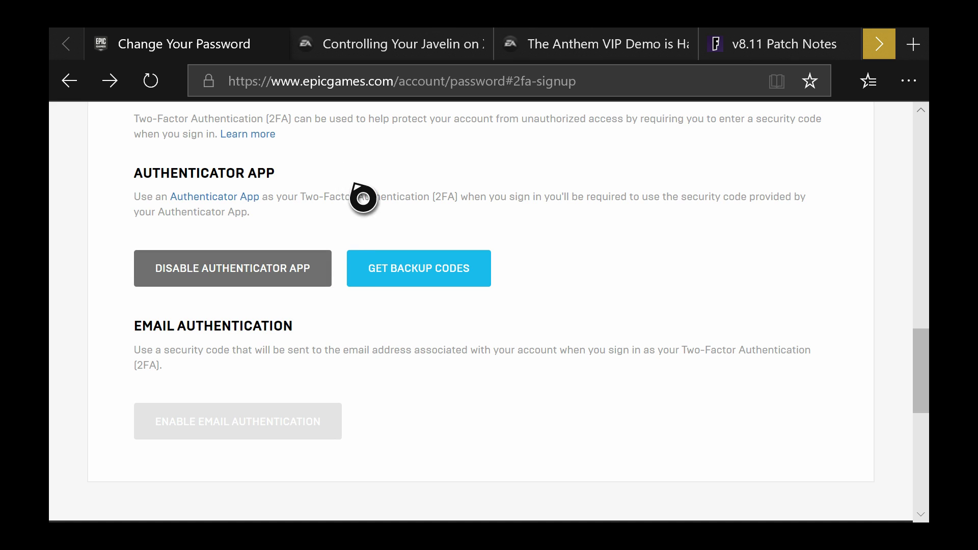
left_click(455, 247)
left_click(544, 84)
left_click(541, 251)
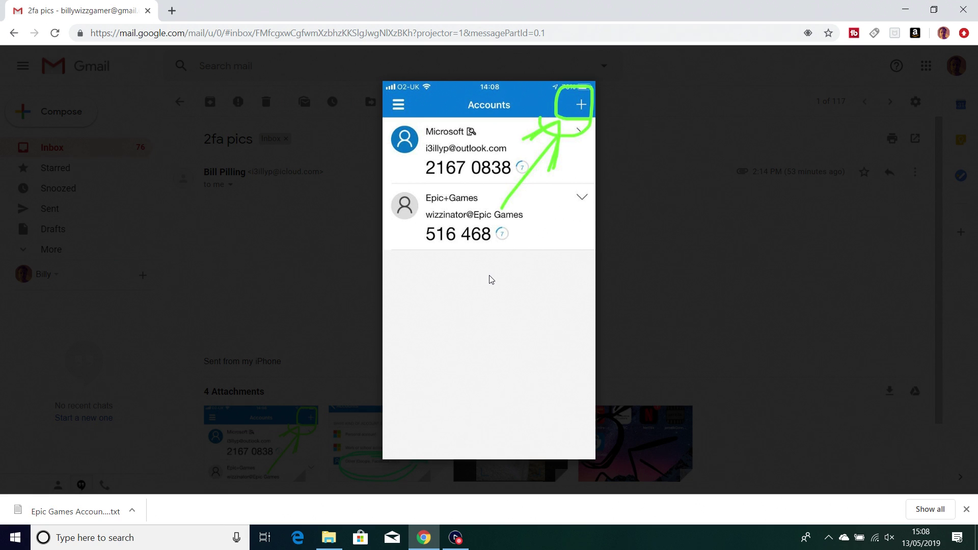
- Return to the email and view the second attachment, with 'Other (Google, Facebook, etc.)' circled
mouse_move(273, 102)
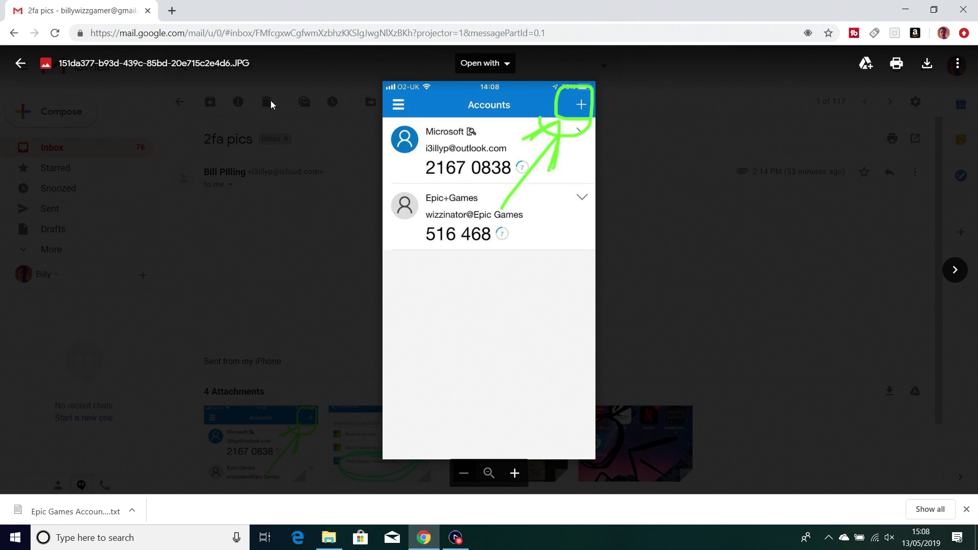
left_click(20, 68)
left_click(371, 439)
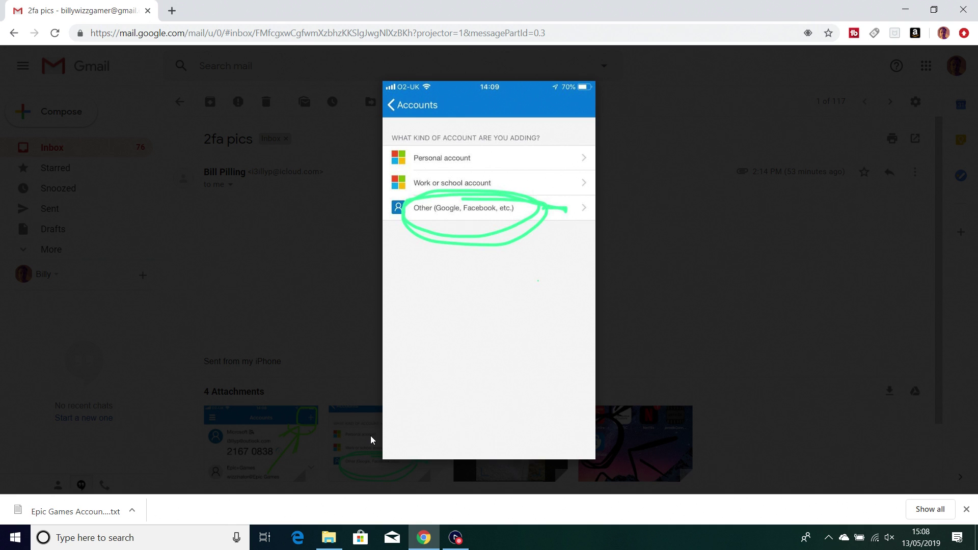
- Return to the email and view the third attachment, the Authenticator's Scan QR code screen
mouse_move(17, 61)
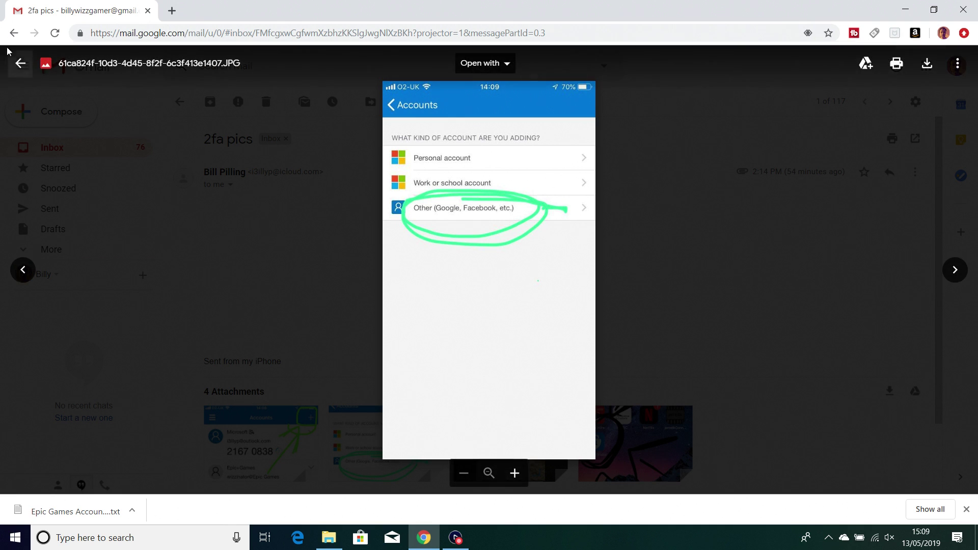
left_click(18, 65)
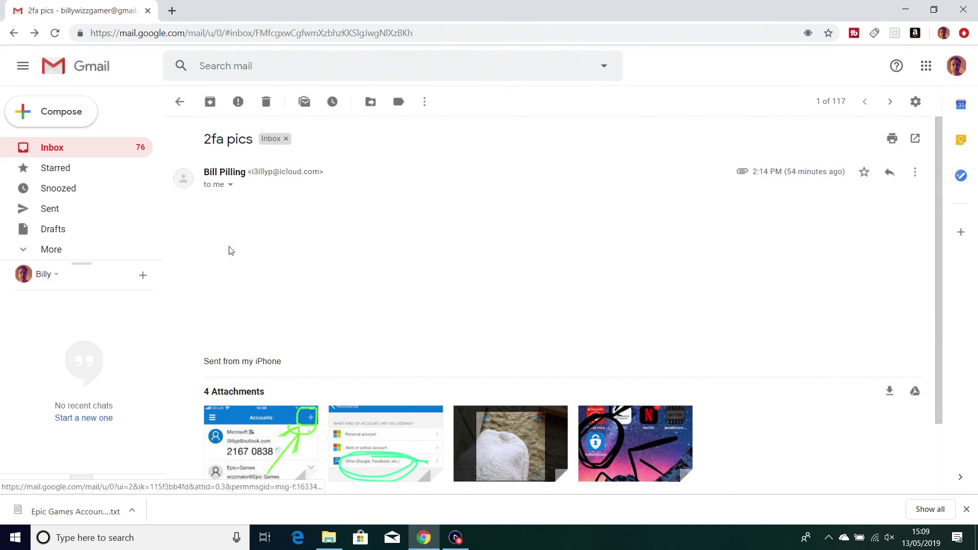
left_click(537, 458)
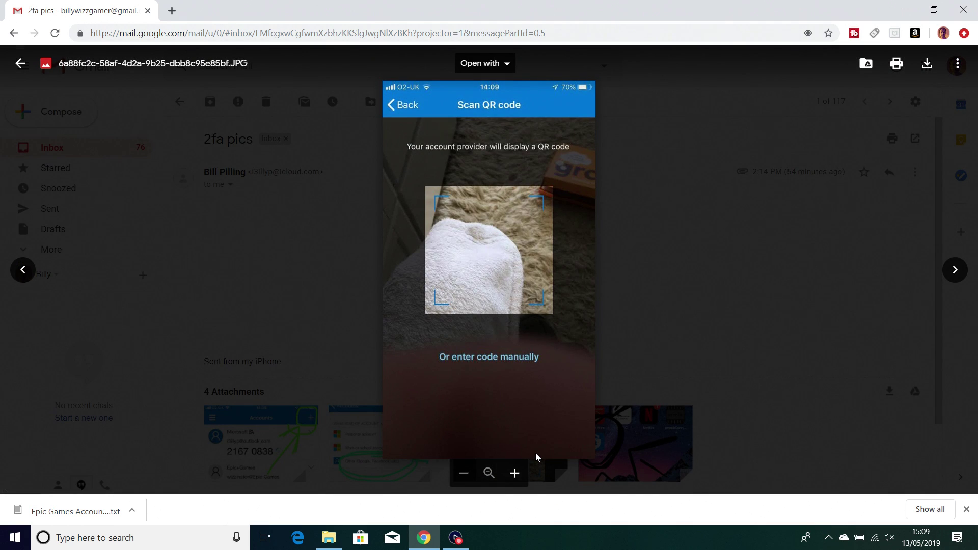